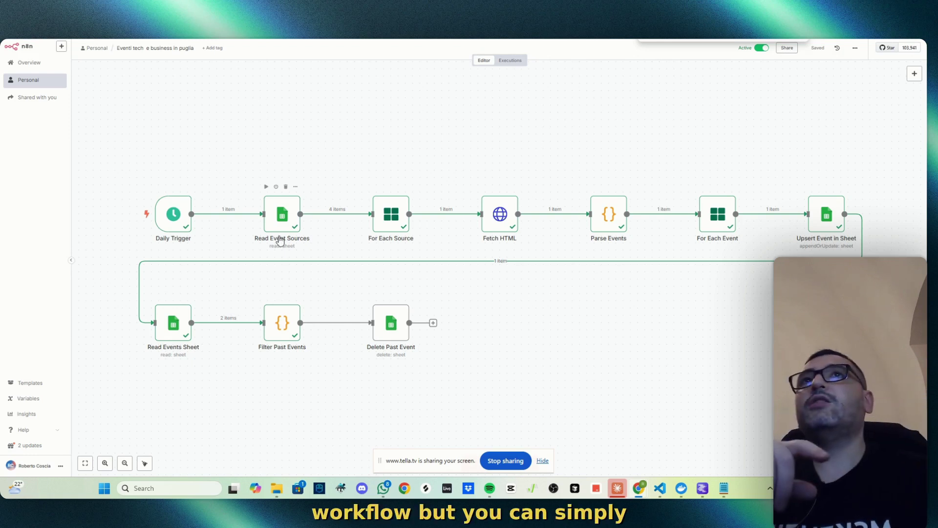
- Return to the Overview page's workflow list and reopen the "Eventi tech e business in puglia" workflow
mouse_move(167, 217)
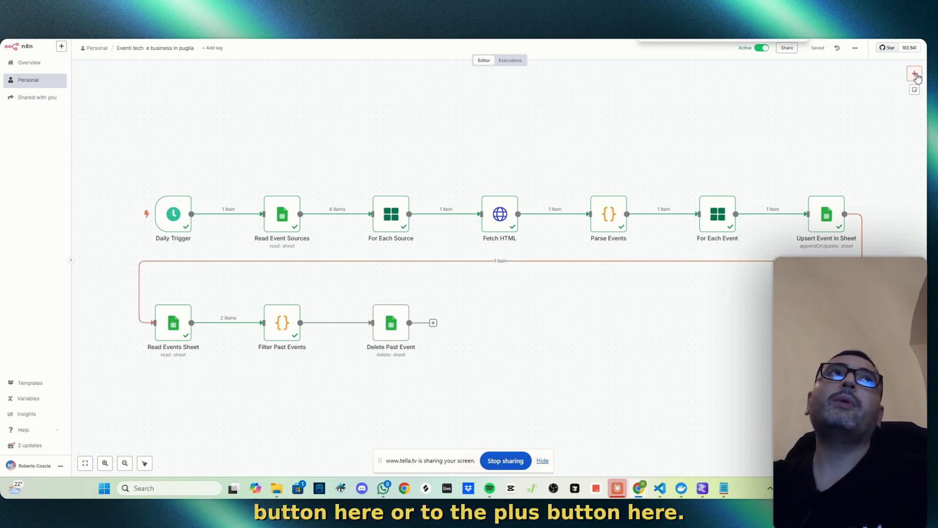
click(97, 47)
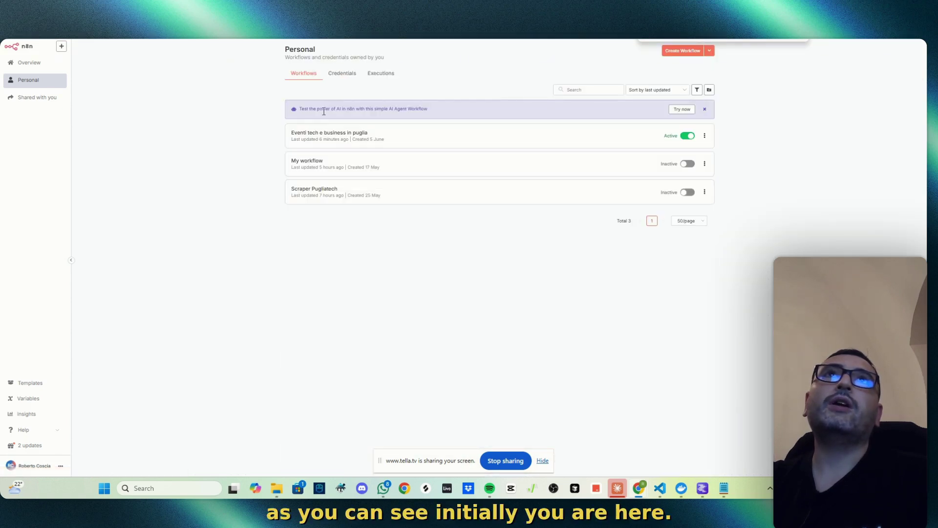
click(326, 137)
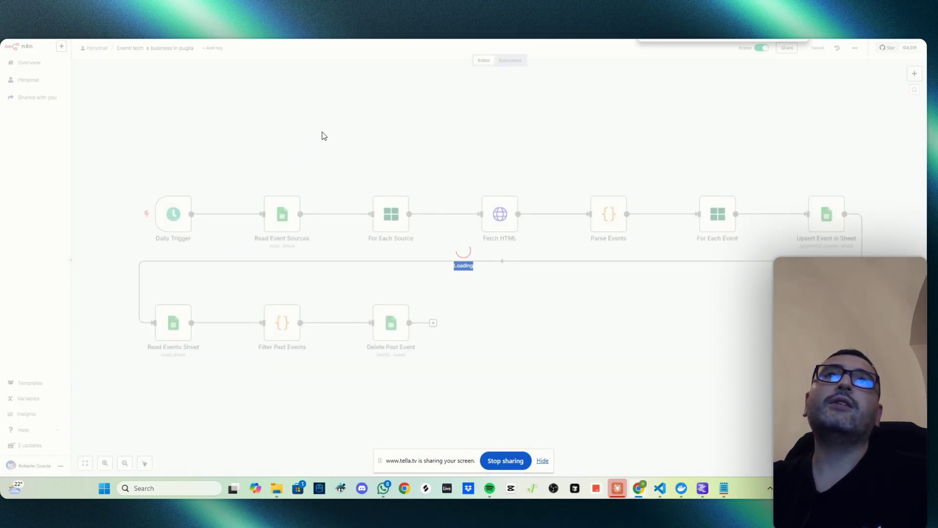
click(29, 63)
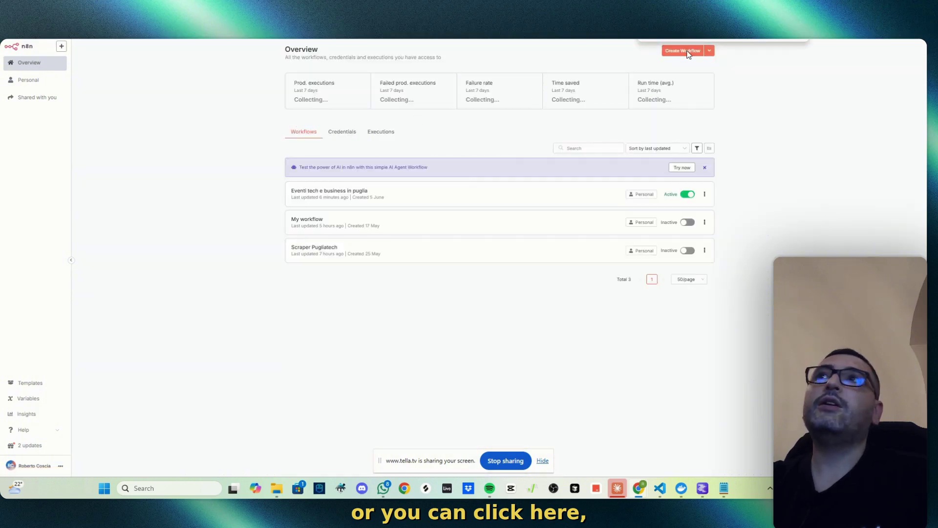
click(308, 191)
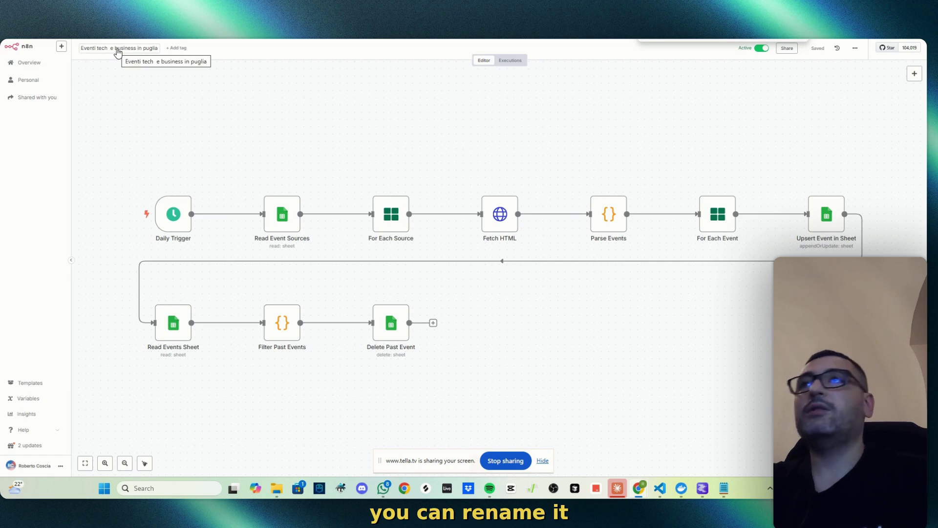
- Search the node library for "trigger" and browse the matching trigger nodes
mouse_move(175, 222)
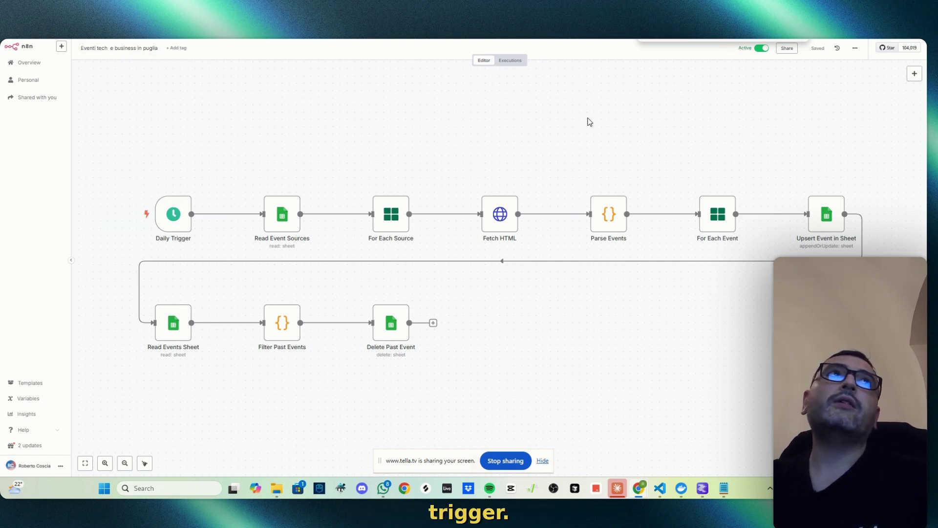
click(915, 76)
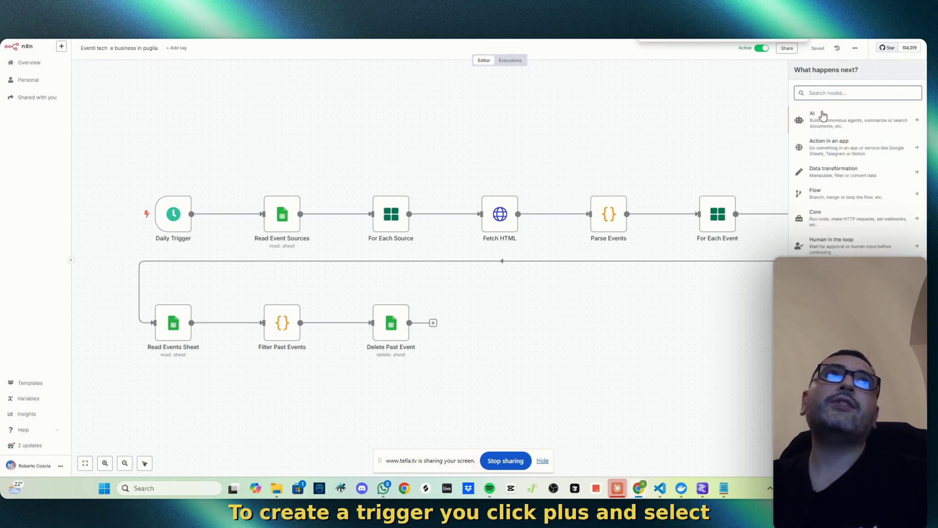
text(trigger)
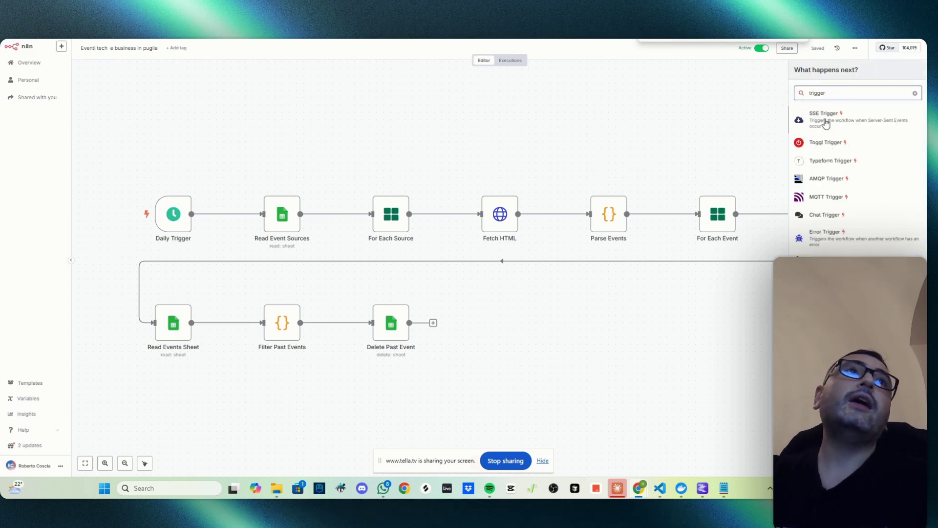
scroll(857, 185, down, 3)
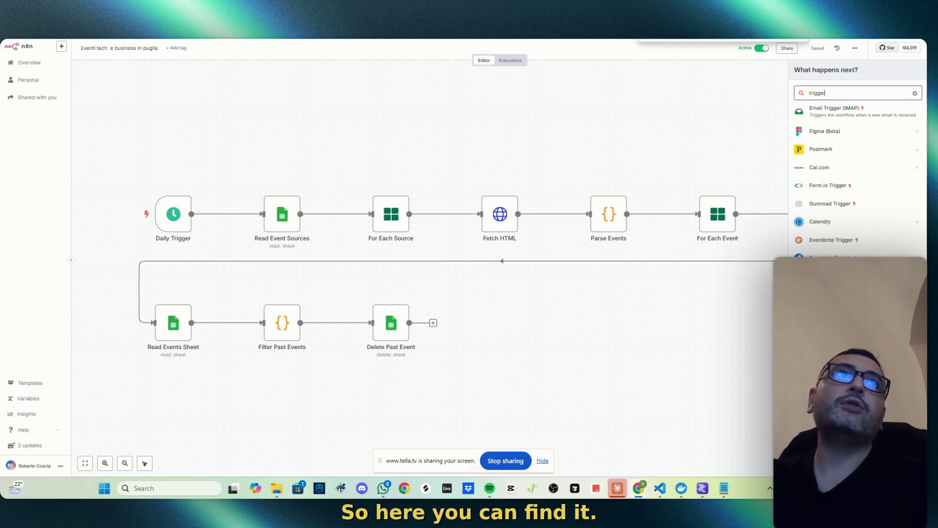
- Review the Daily Trigger node's schedule rules and the Read Event Sources node's available resource options
double_click(172, 214)
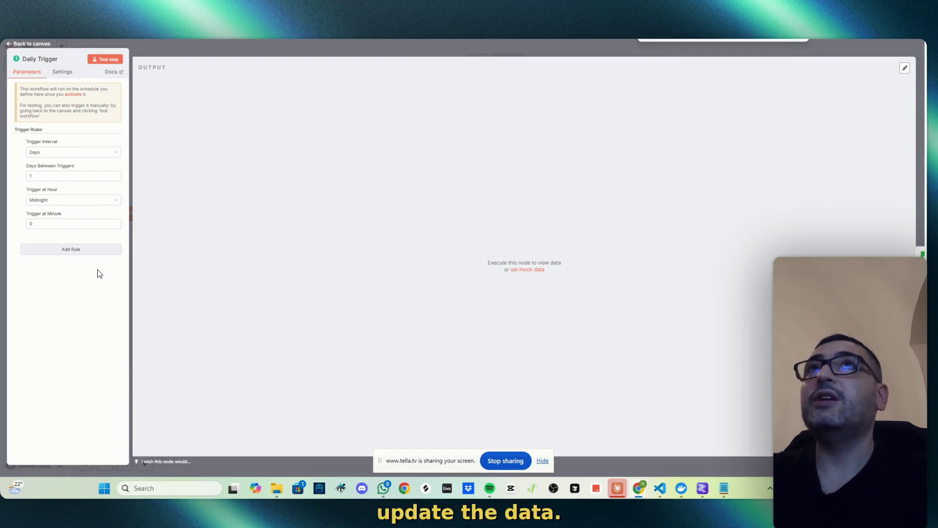
click(29, 44)
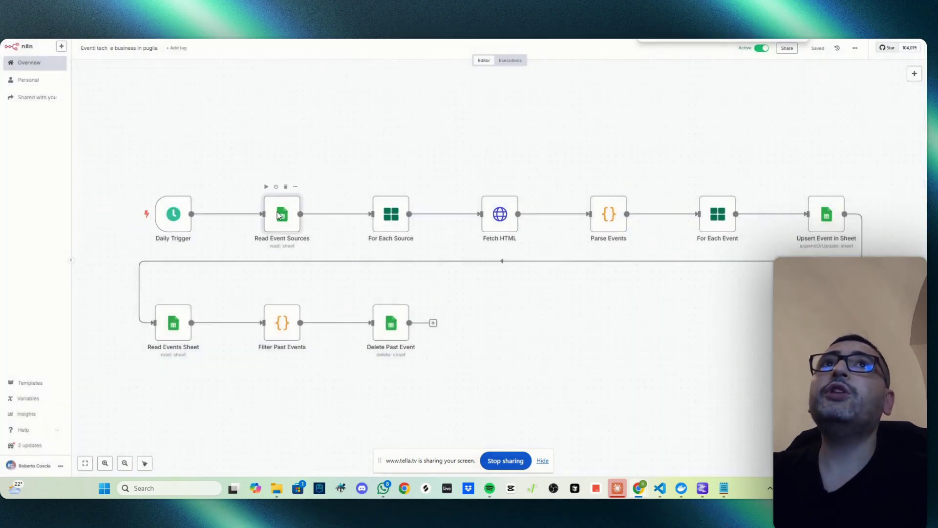
double_click(277, 214)
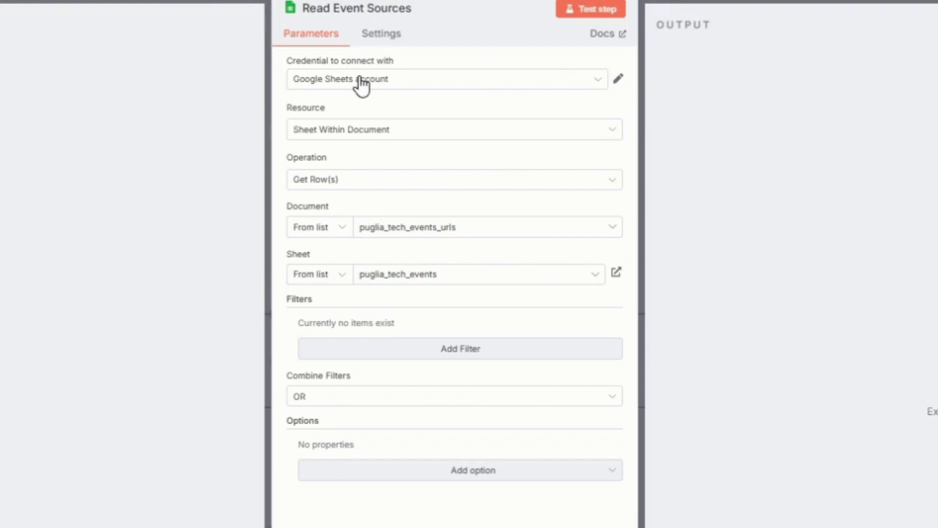
click(344, 129)
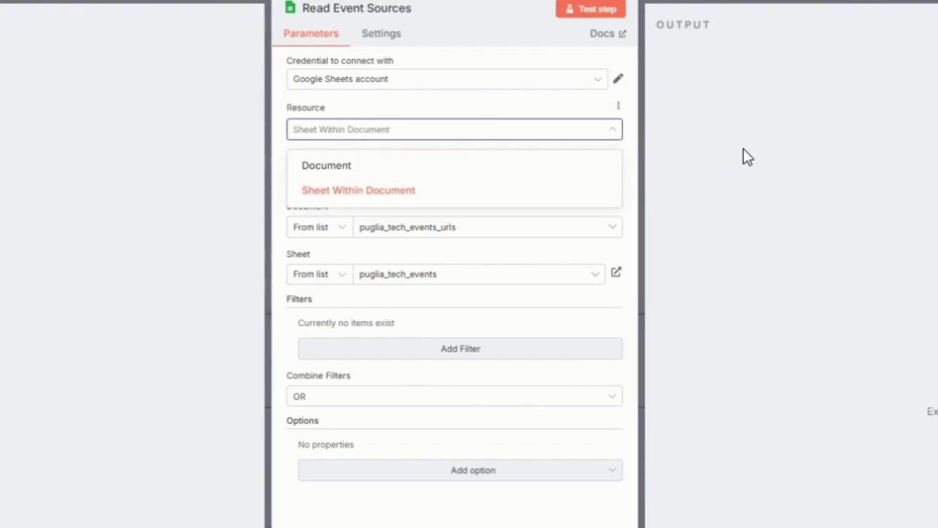
click(757, 151)
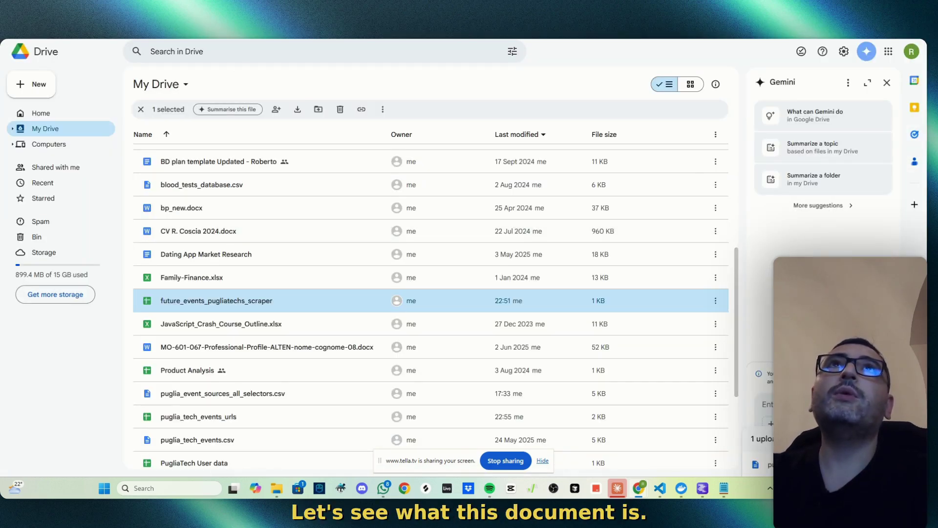
- Open the puglia_tech_events_urls spreadsheet from Google Drive and examine its header columns from Source_ID through Sel_Date
key(Return)
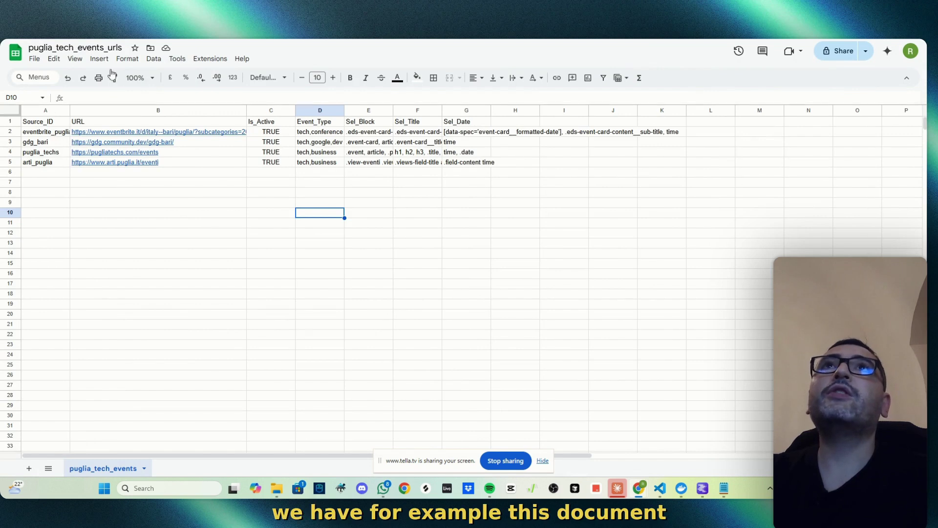
mouse_move(163, 143)
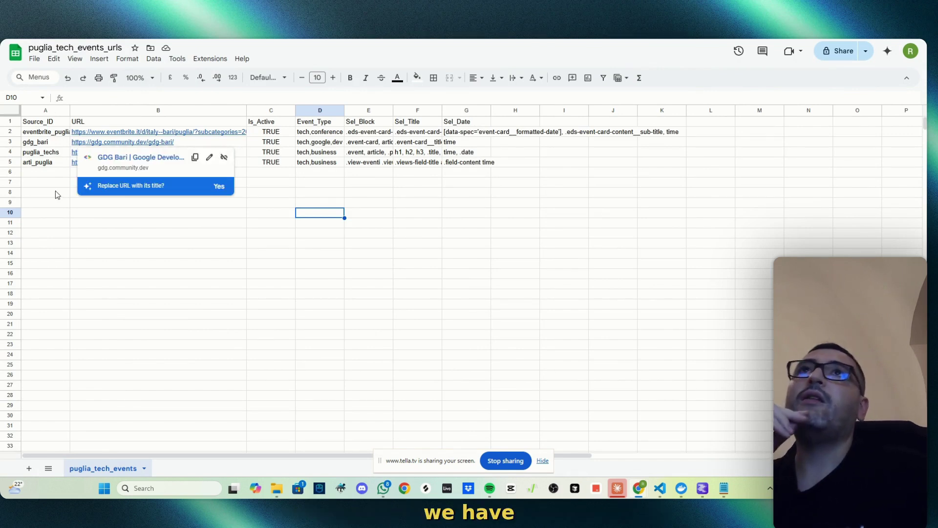
click(40, 126)
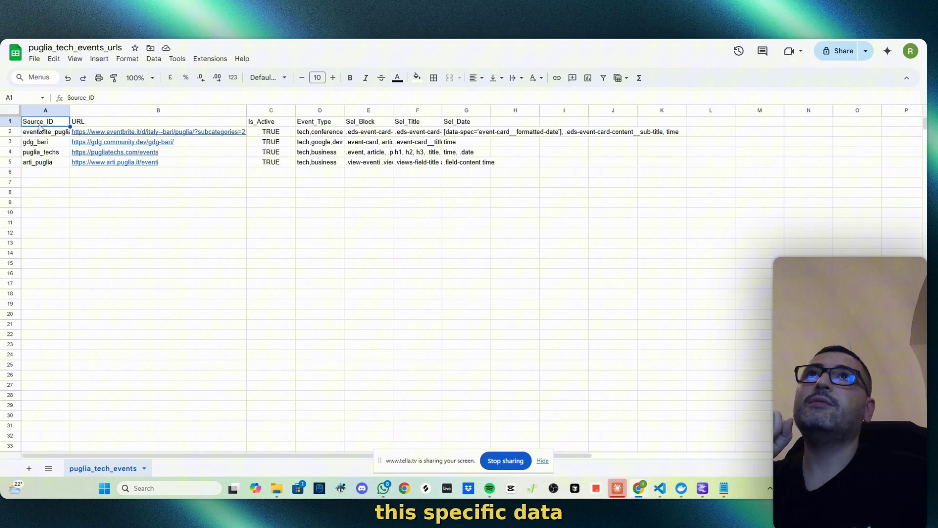
click(120, 124)
click(268, 125)
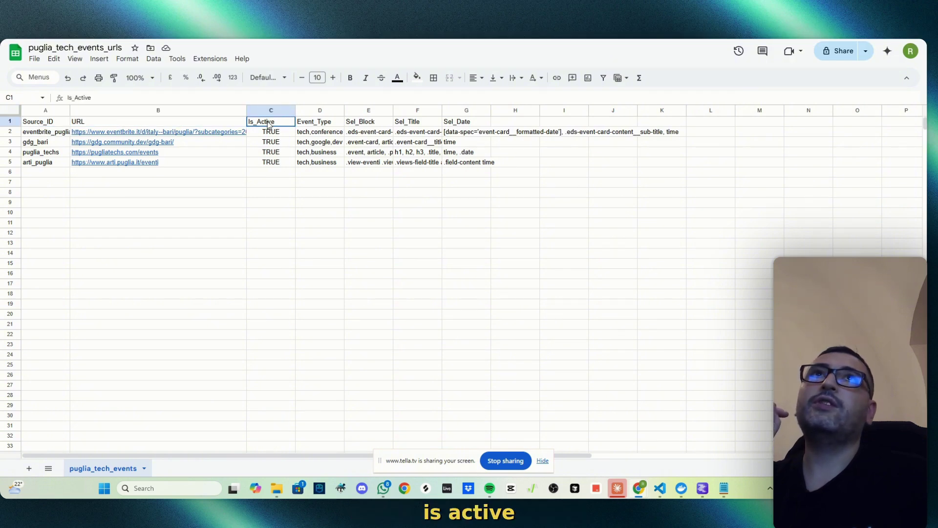
click(303, 123)
click(370, 122)
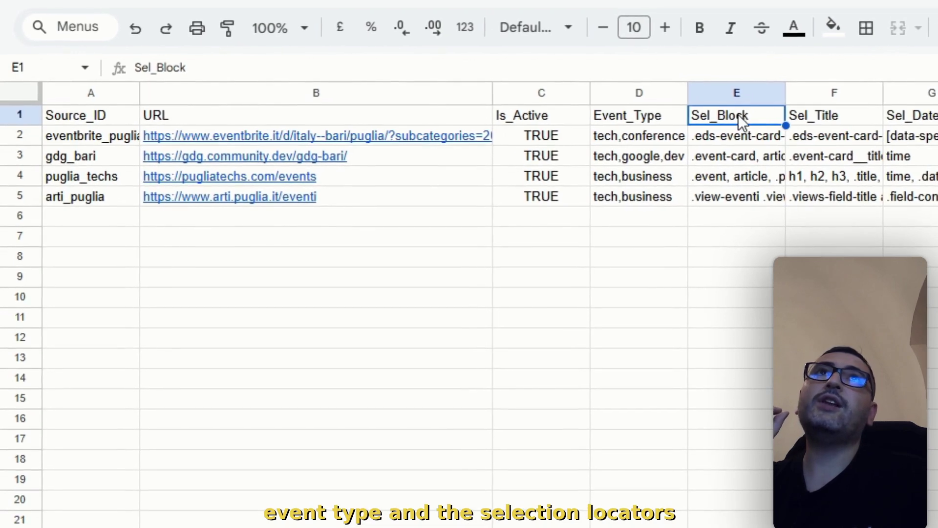
drag(743, 120, 918, 115)
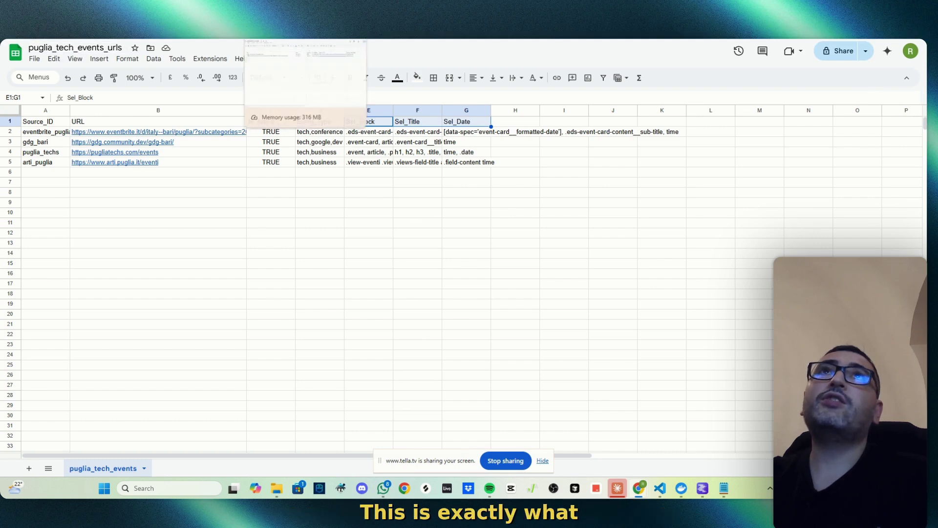
- Switch back to n8n and review the Read Event Sources document settings and the For Each Source batch size
click(576, 40)
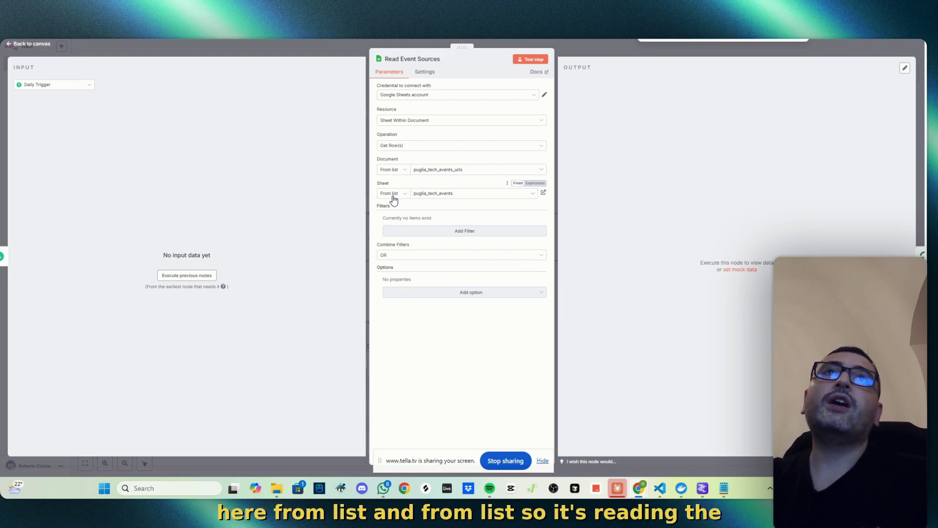
click(11, 47)
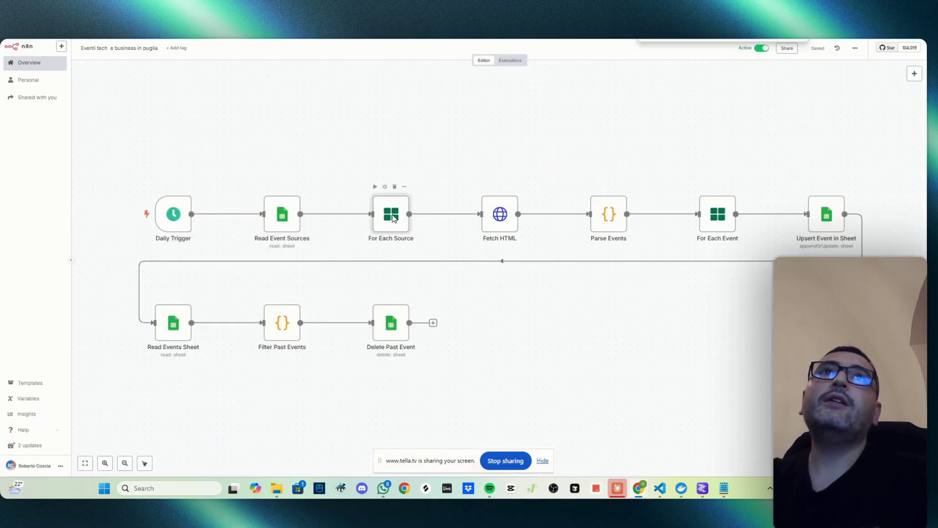
double_click(393, 218)
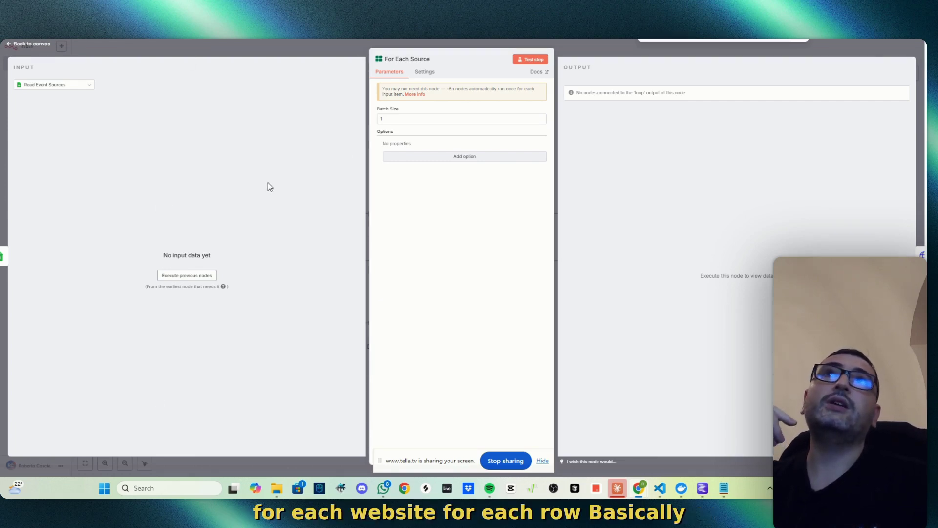
key(Escape)
- Inspect the Fetch HTML node's request parameters, including its URL expression and response format
double_click(501, 217)
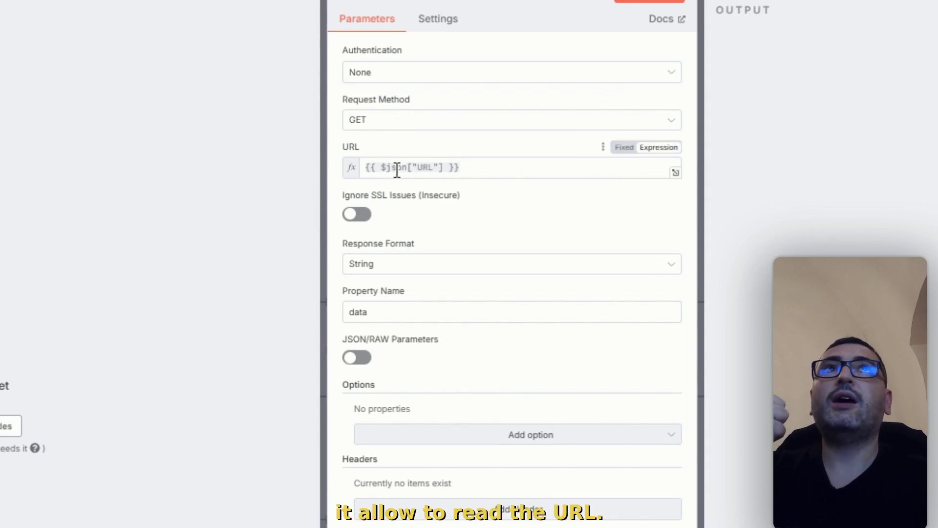
triple_click(415, 169)
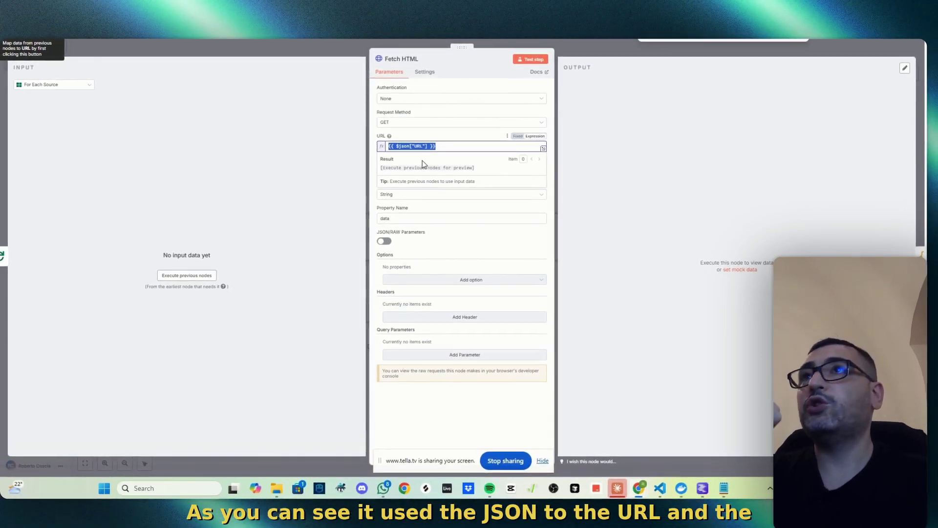
double_click(400, 195)
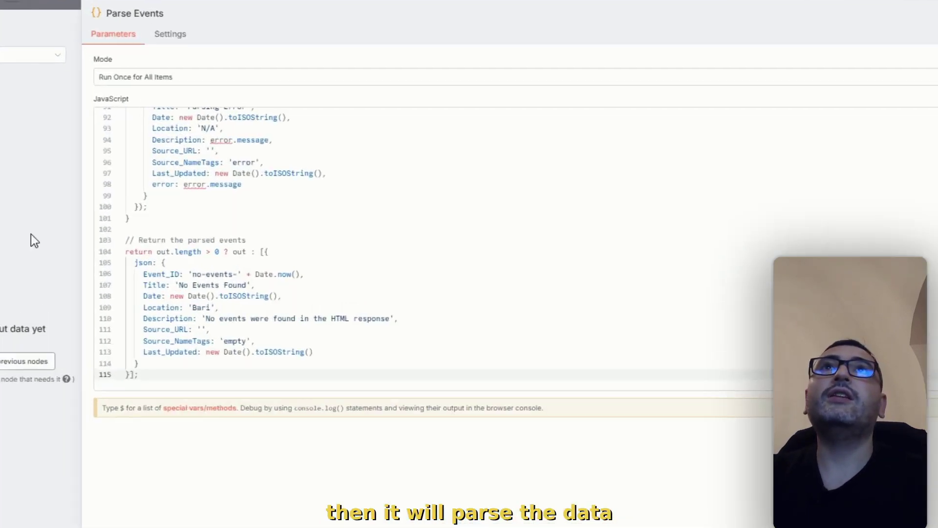
- Read through the Parse Events node's JavaScript code, from the cheerio import to the returned events, and return to the canvas
scroll(203, 212, up, 12)
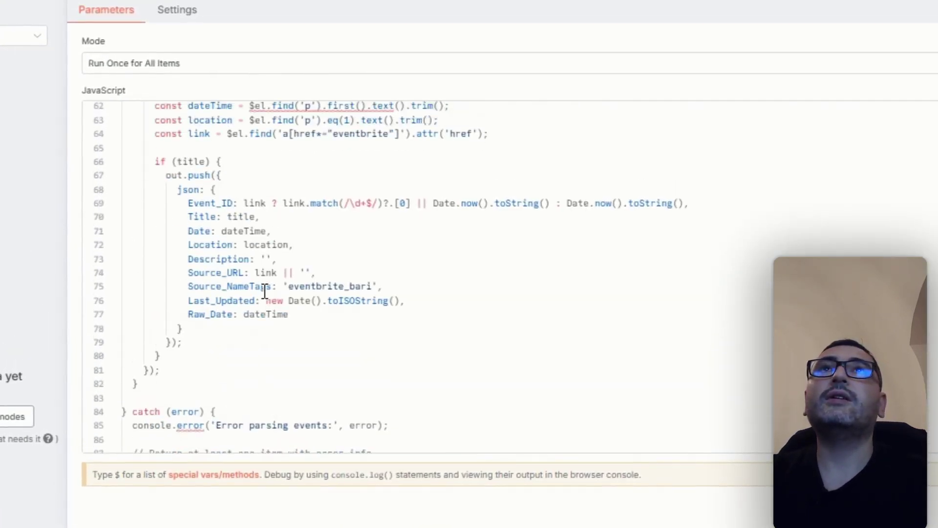
scroll(264, 291, up, 2)
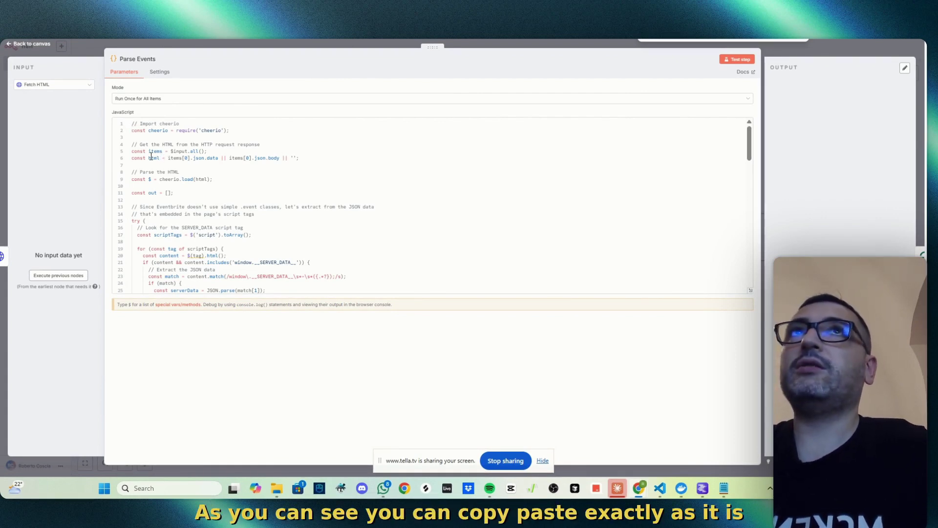
scroll(151, 156, down, 1)
scroll(168, 175, down, 2)
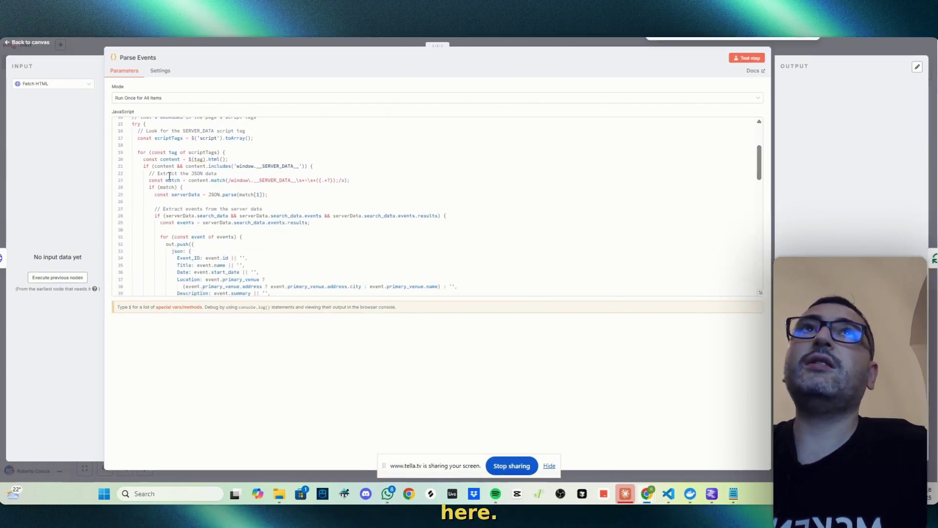
scroll(225, 213, down, 2)
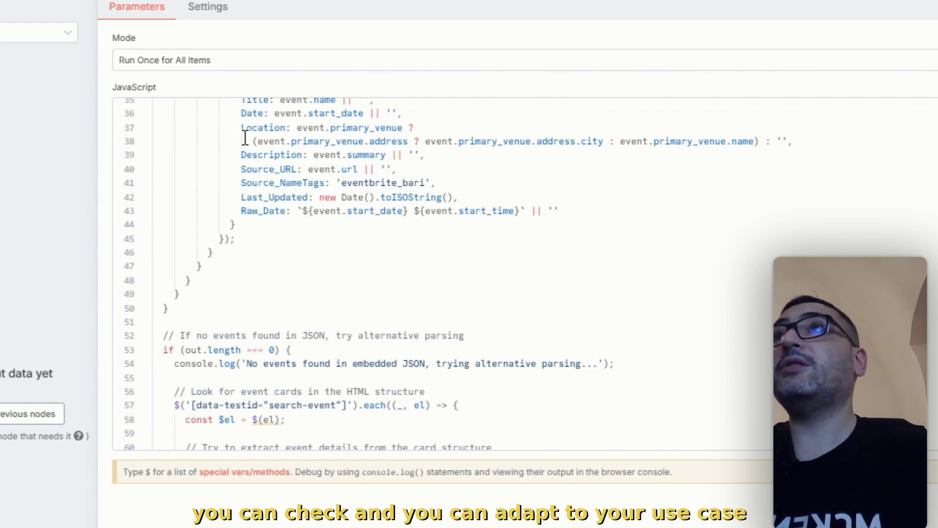
scroll(259, 291, down, 3)
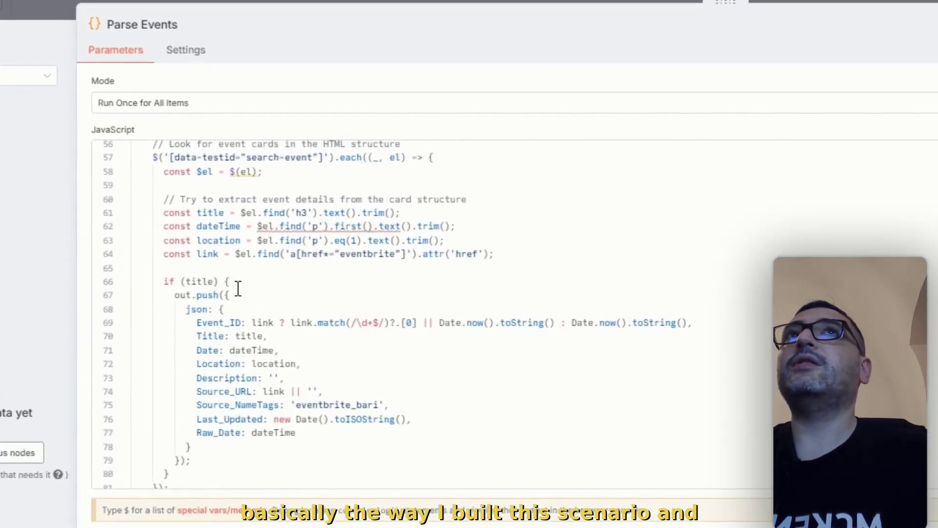
scroll(192, 234, up, 3)
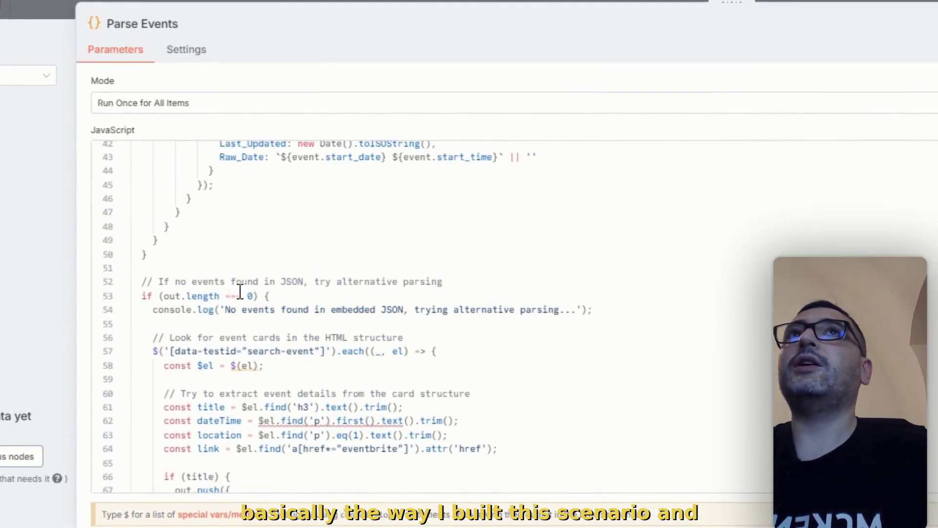
scroll(251, 374, down, 10)
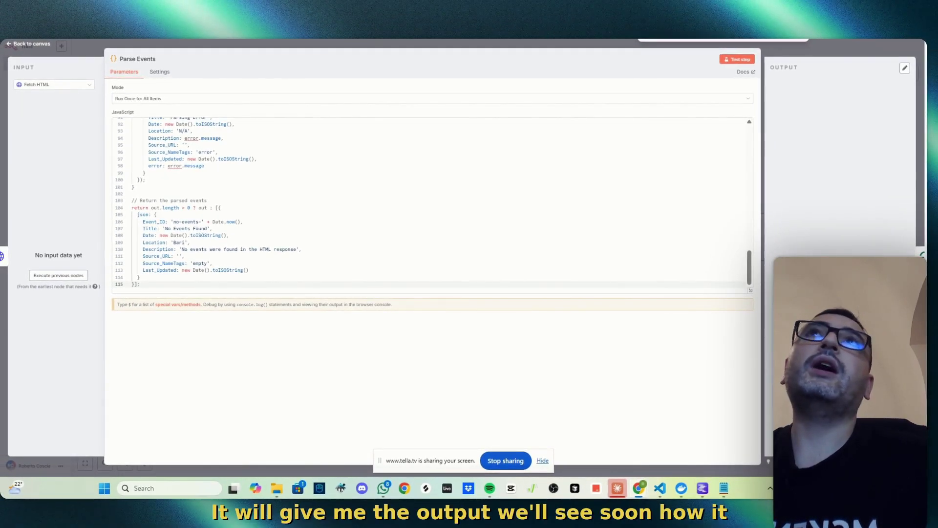
click(9, 47)
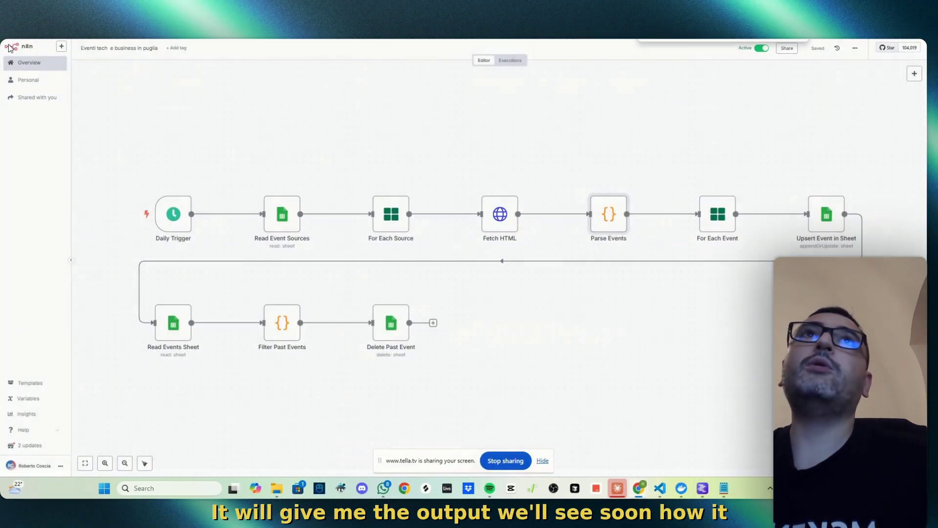
- Inspect the Upsert Event in Sheet node's operation and match column, checking its target spreadsheet future_events_pugliatechs_scraper in Google Sheets, and return to the n8n canvas
double_click(827, 225)
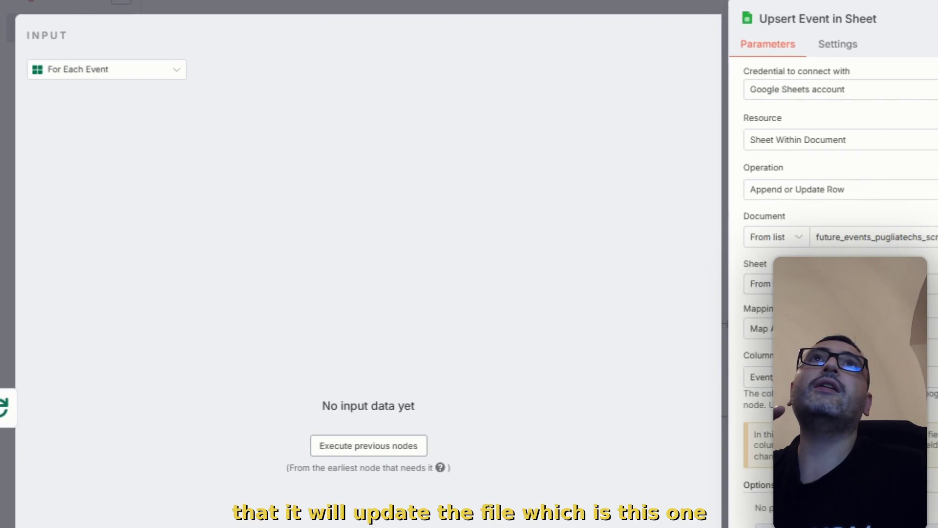
click(262, 1)
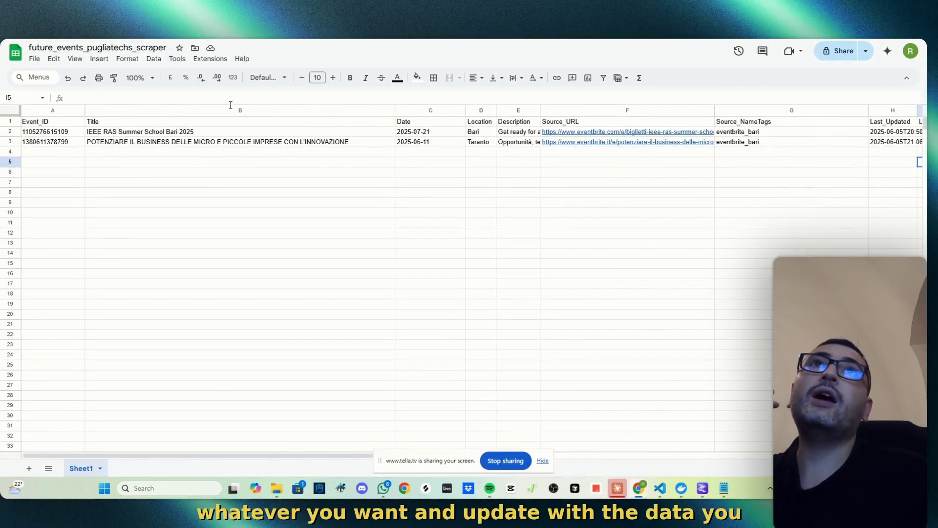
mouse_move(632, 148)
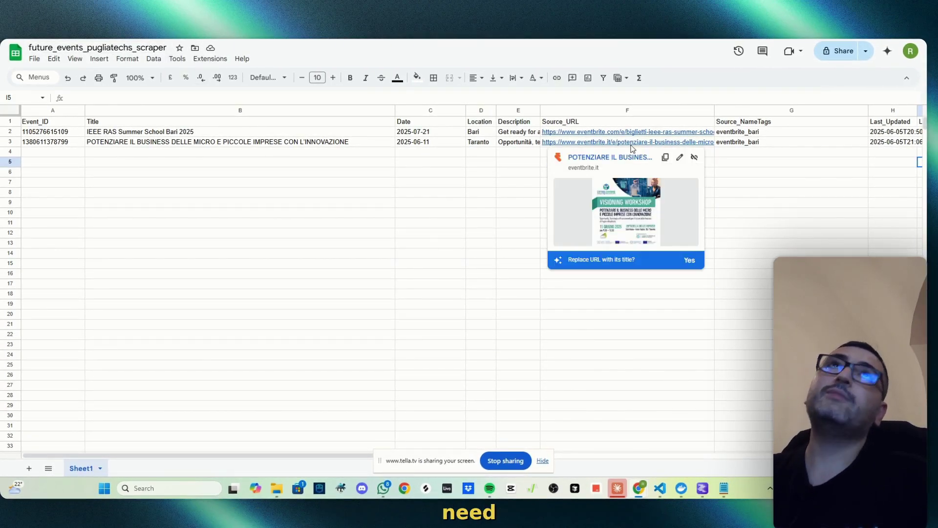
click(582, 10)
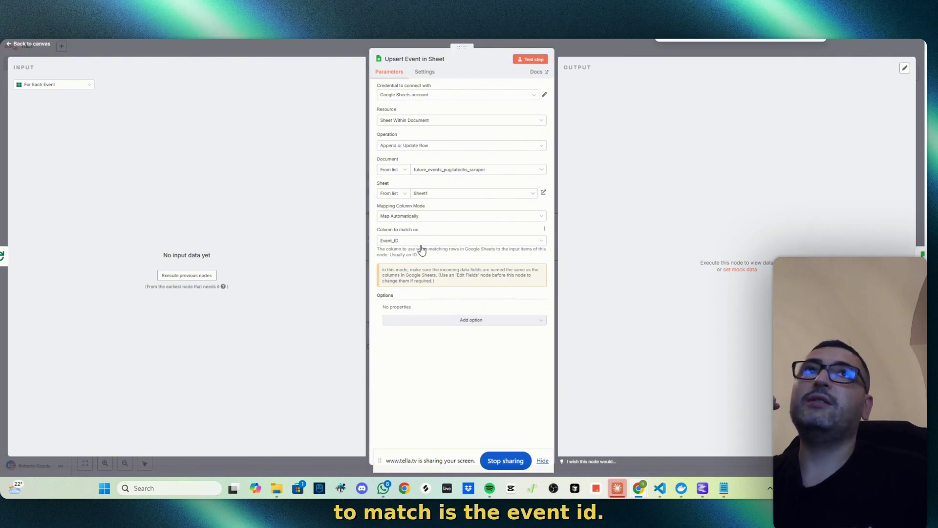
click(30, 44)
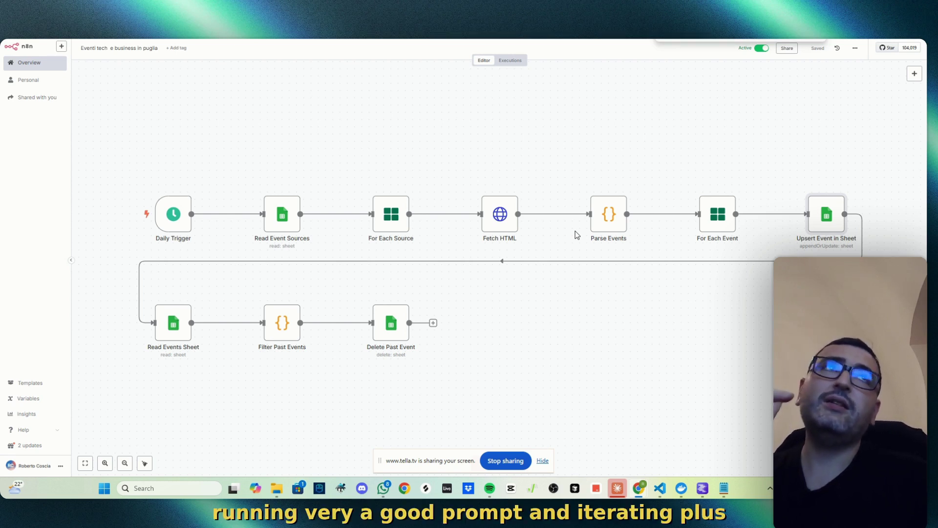
- Review the Read Events Sheet node's operation, document and filter settings, and return to the workflow canvas
mouse_move(687, 243)
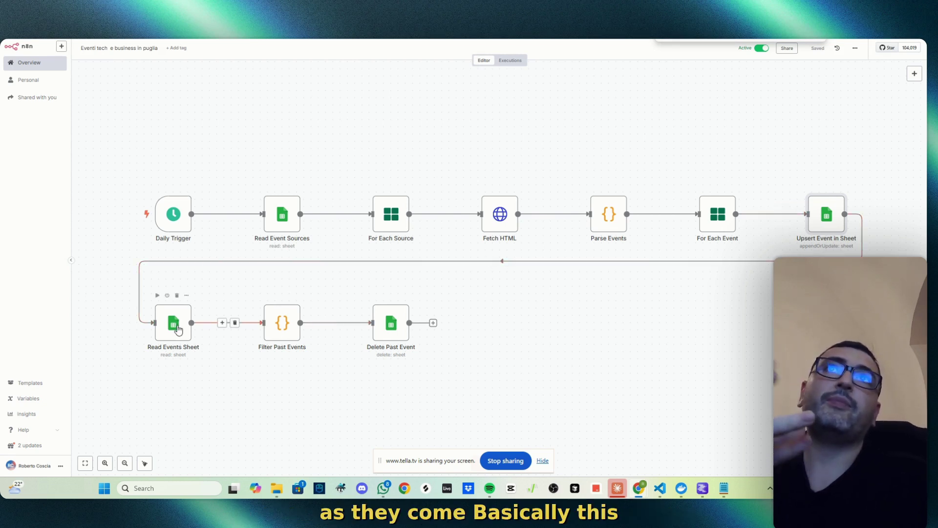
double_click(174, 324)
click(7, 48)
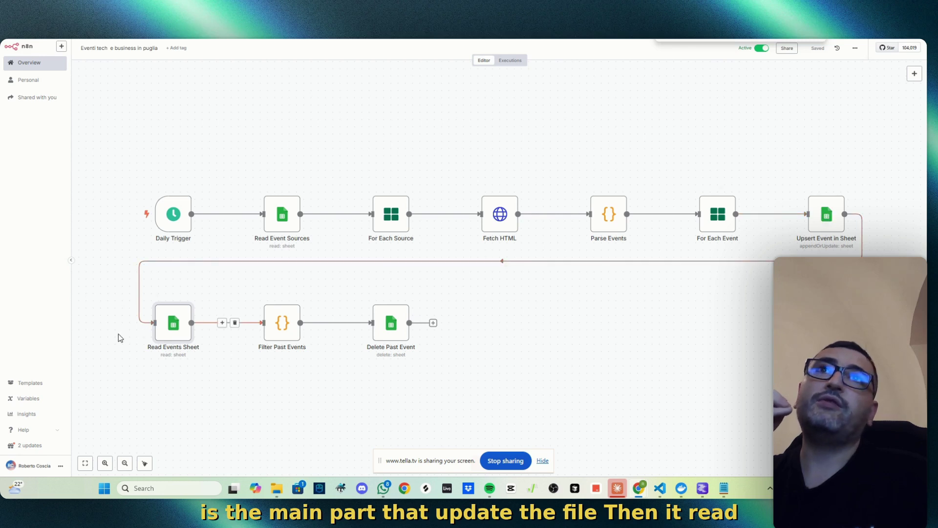
double_click(172, 329)
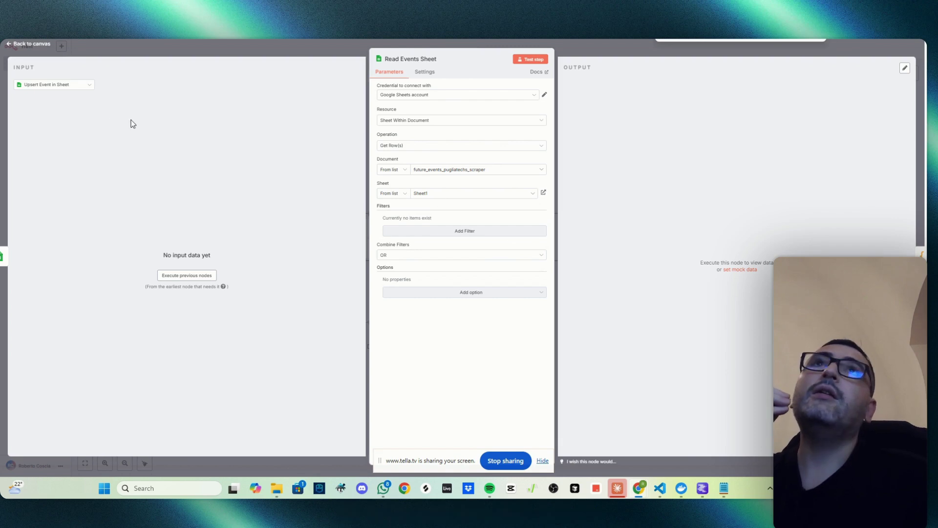
click(10, 44)
- Inspect the Filter Past Events node and the Delete Past Event node's row deletion settings, and return to the canvas
double_click(288, 333)
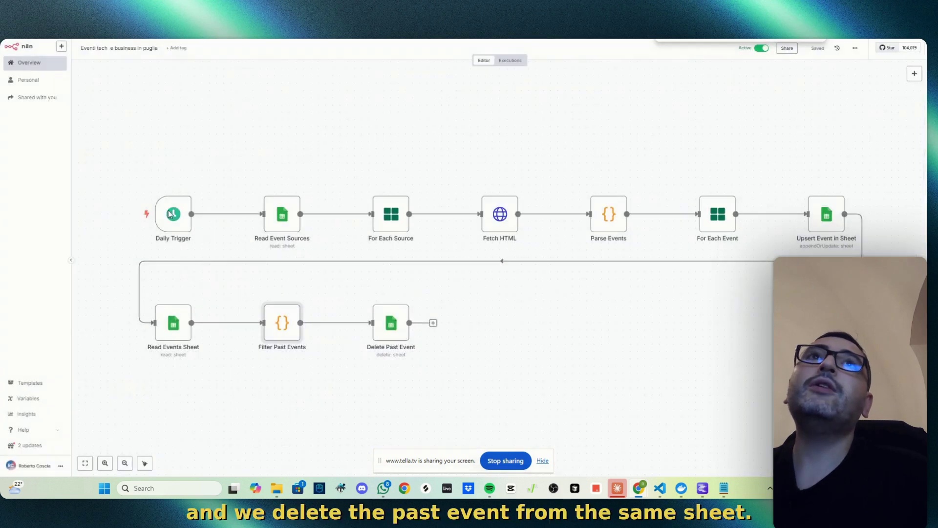
double_click(386, 320)
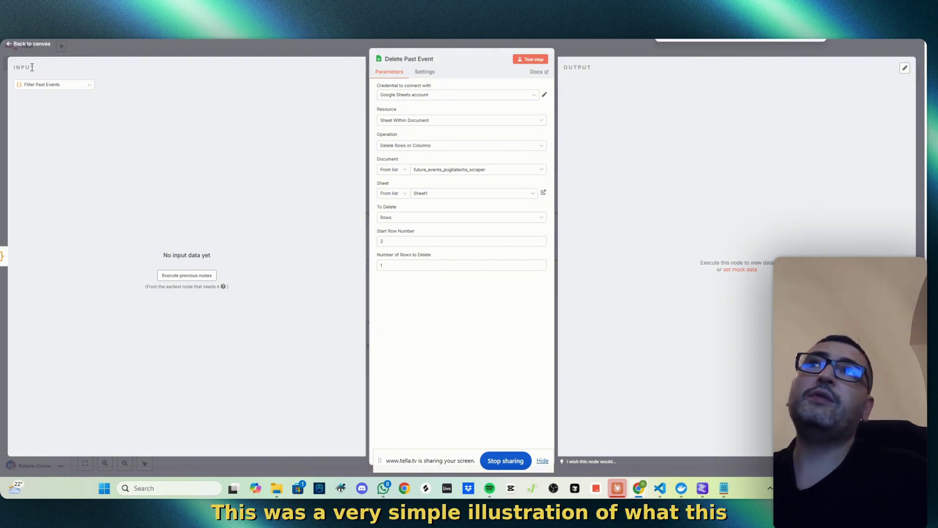
click(10, 47)
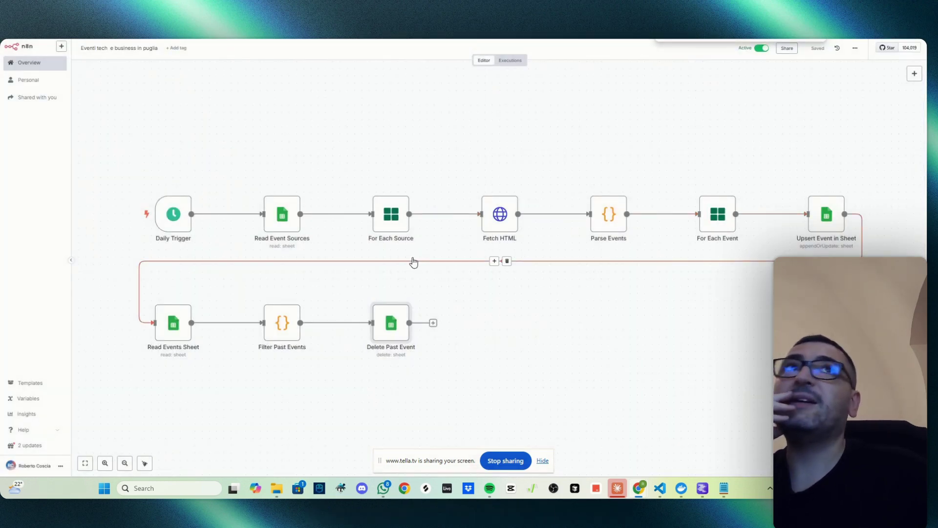
- Recheck the Upsert Event in Sheet node's column mapping and match column, and close its settings
mouse_move(602, 229)
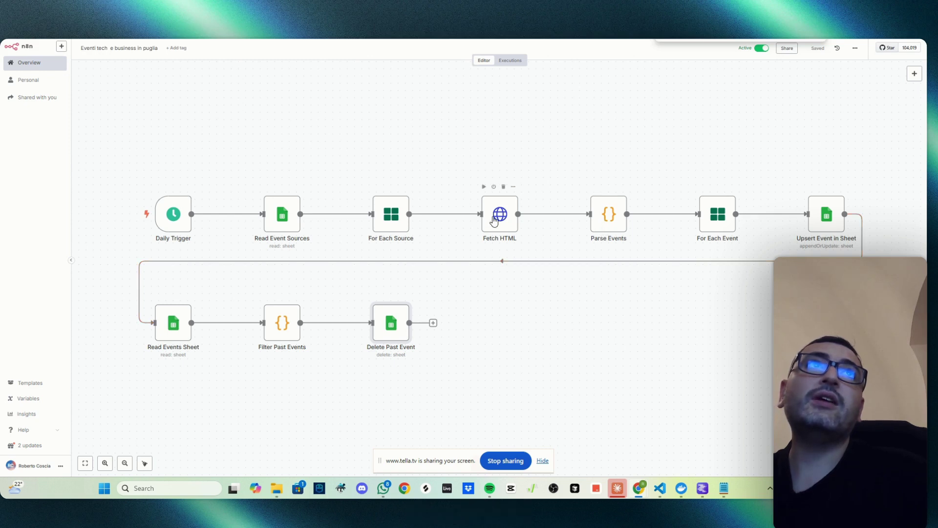
double_click(822, 223)
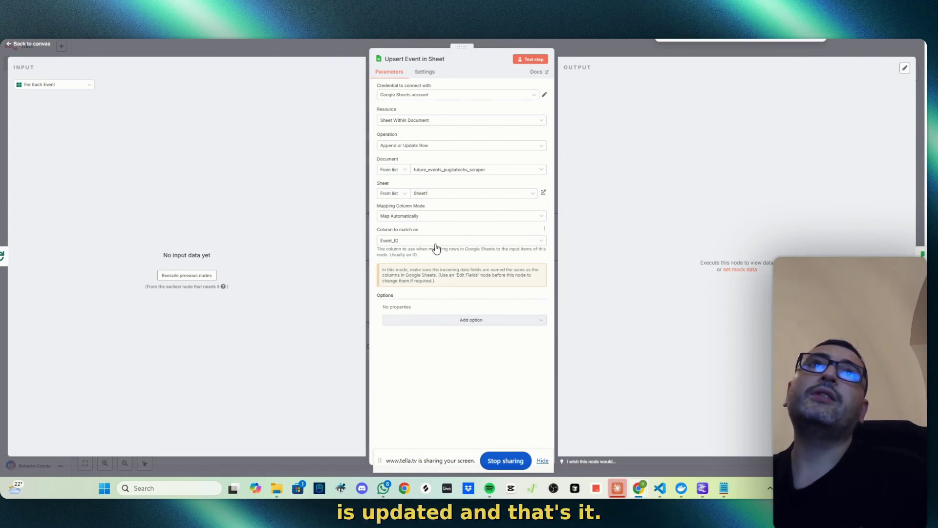
key(Escape)
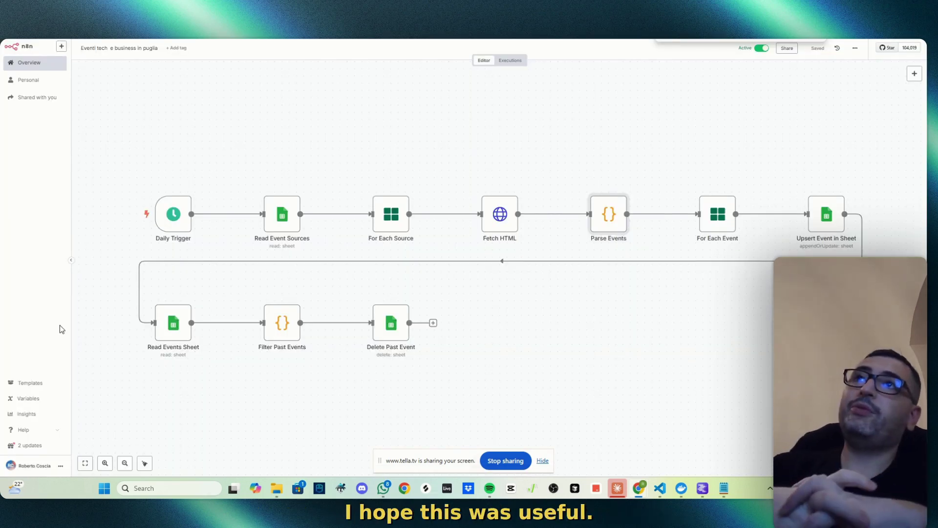